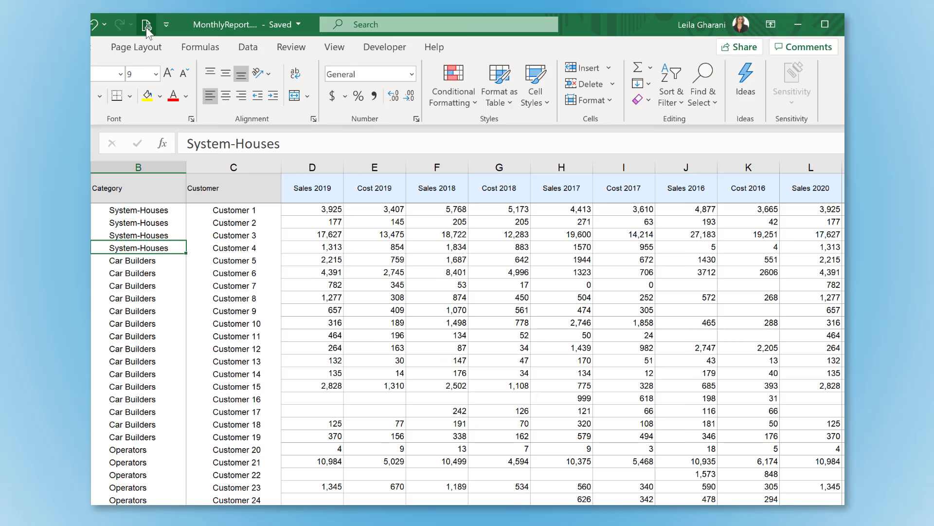
- Switch the print preview to Landscape Orientation and scroll through the previewed pages
left_click(146, 26)
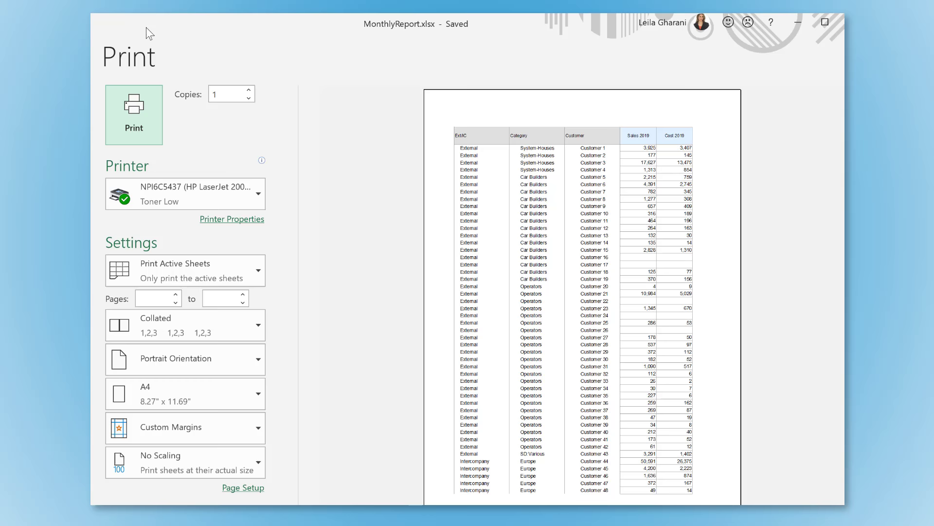
left_click(205, 359)
left_click(215, 430)
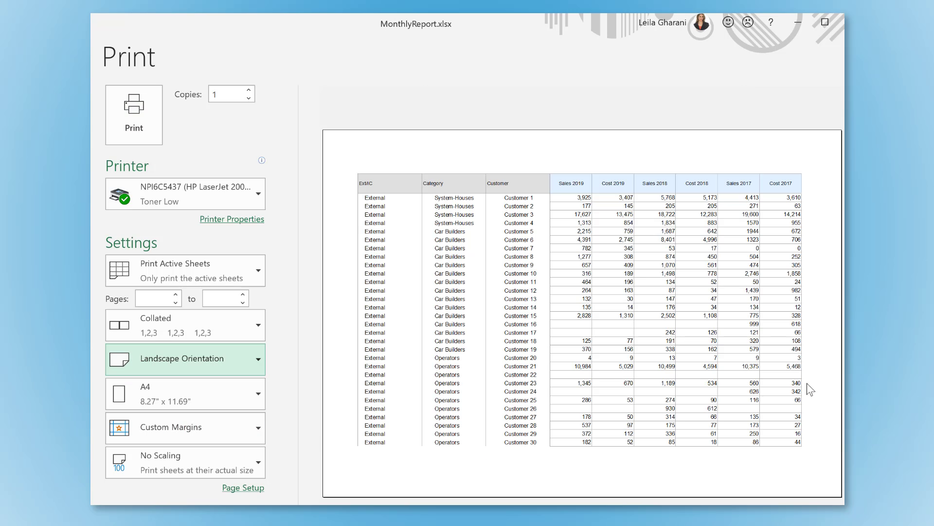
scroll(810, 389, "down", 2)
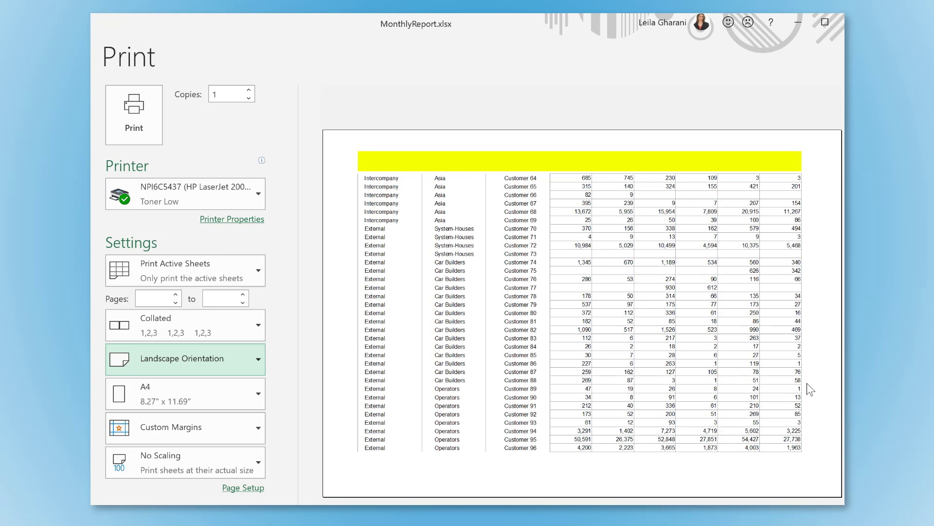
scroll(810, 390, "down", 1)
scroll(811, 390, "down", 1)
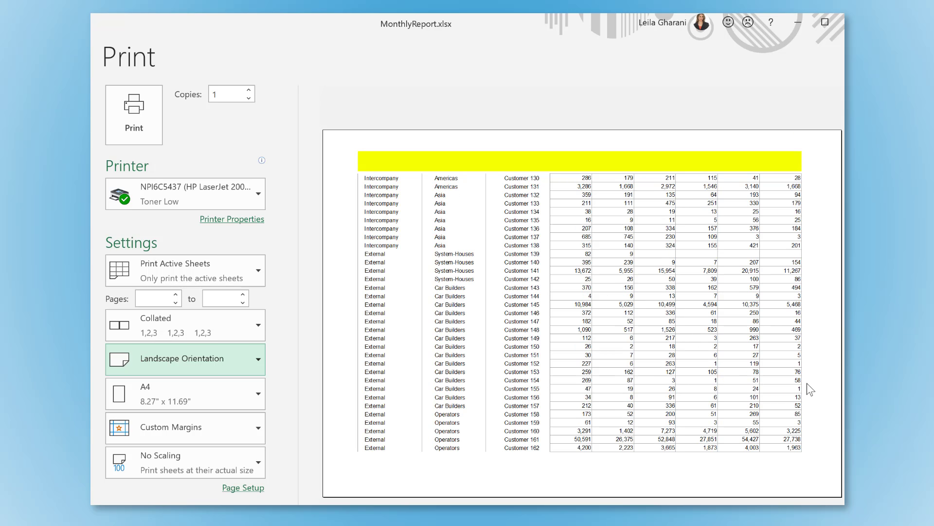
scroll(810, 390, "down", 1)
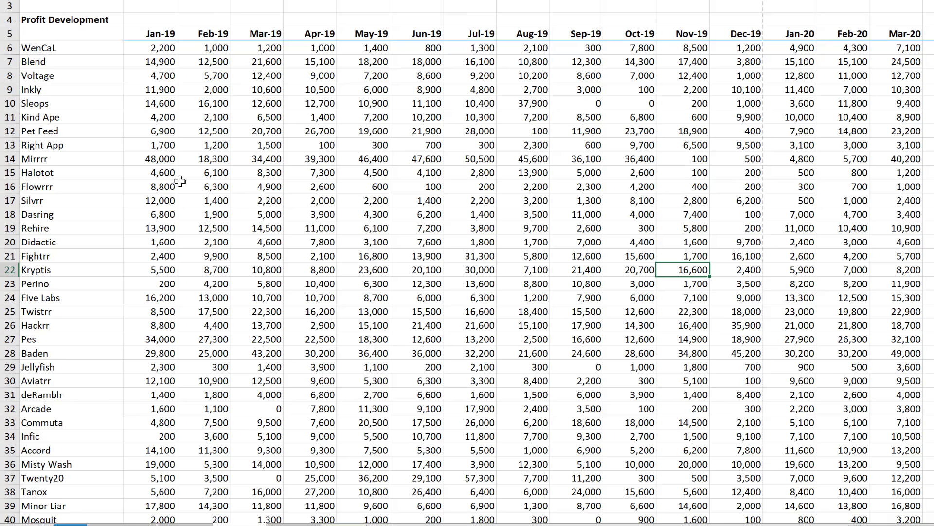
scroll(108, 164, "down", 9)
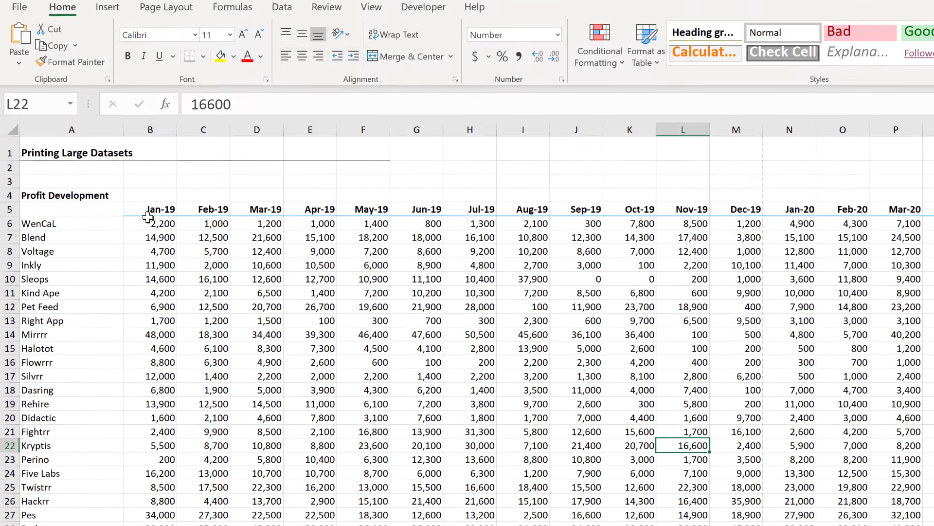
left_click(152, 241)
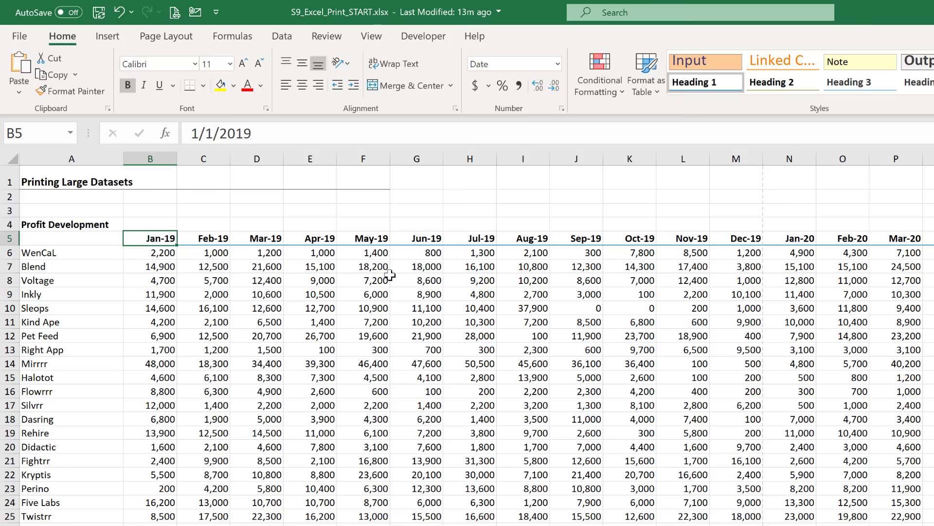
key("Right")
key("Right")
key("Right")
key("Right")
key("Right")
key("Right")
key("Right")
key("Right")
key("Right")
key("Right")
key("Right")
key("Right")
key("Right")
key("Right")
key("Right")
key("Right")
key("Right")
key("Right")
key("Right")
key("Right")
key("Right")
key("Right")
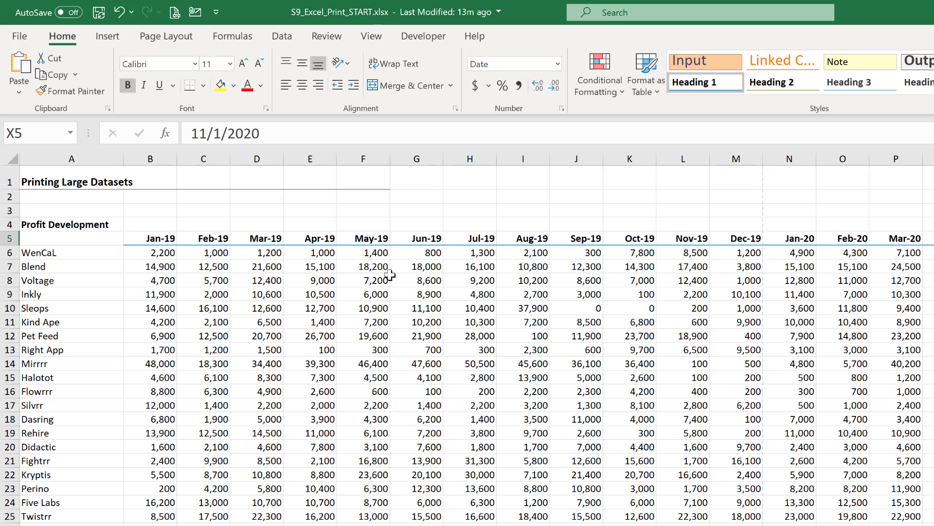
key("Right")
key("Left")
key("Left")
key("Left")
key("Left")
key("Left")
key("Left")
key("Left")
key("Left")
key("Left")
key("Left")
key("Left")
key("Left")
key("Left")
key("Left")
key("Left")
key("Left")
key("Left")
key("Left")
key("Left")
key("Left")
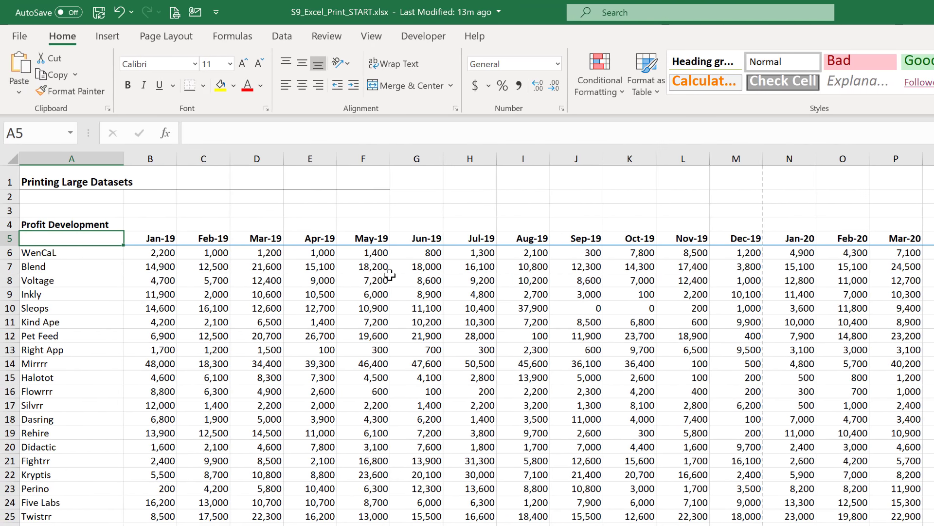
left_click(174, 18)
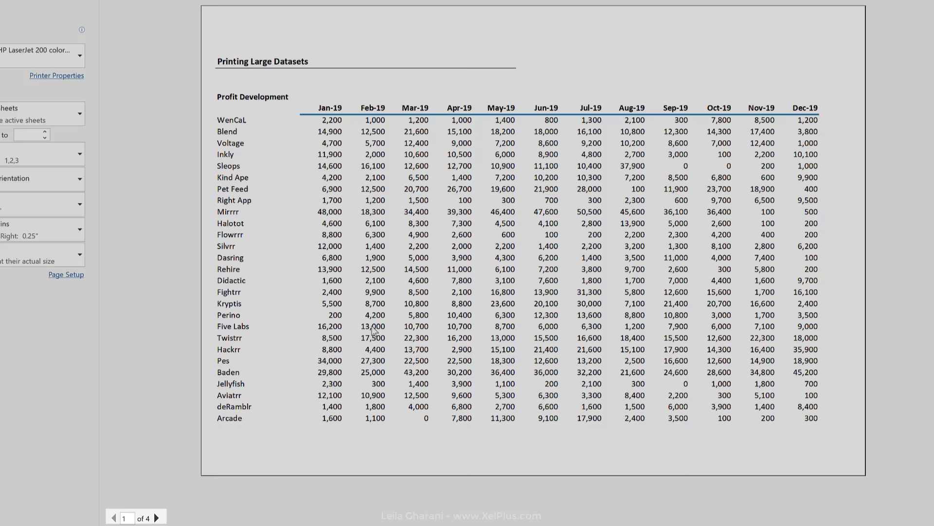
scroll(373, 330, "down", 2)
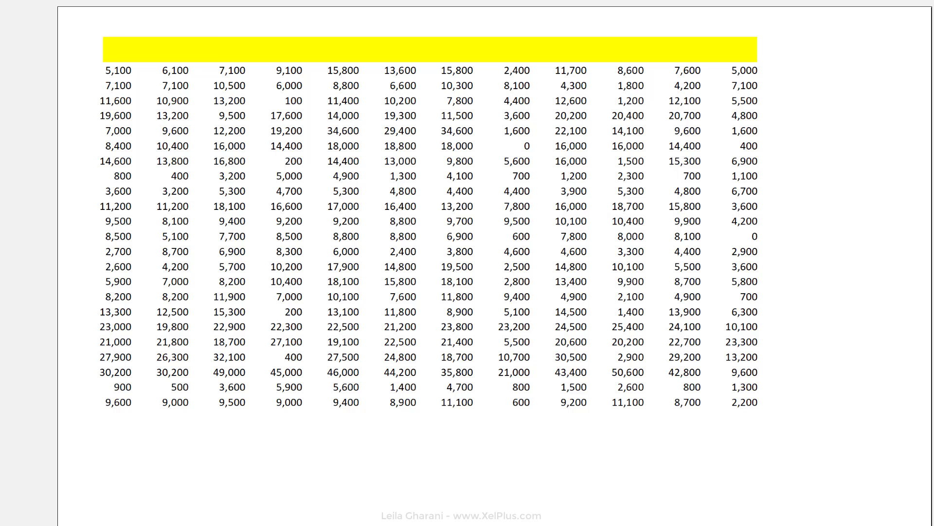
- In Page Setup, set rows to repeat at top to $5:$5 and columns at left to $A:$A
key("Escape")
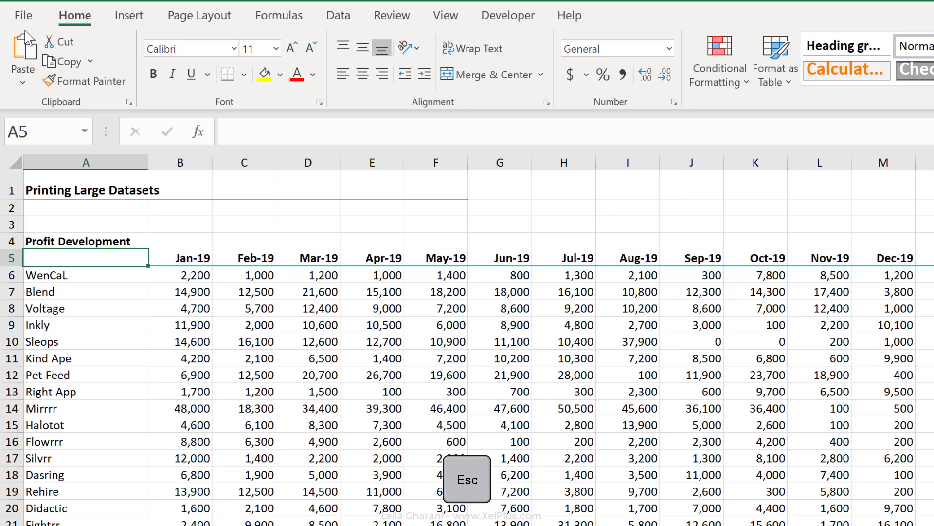
left_click(199, 15)
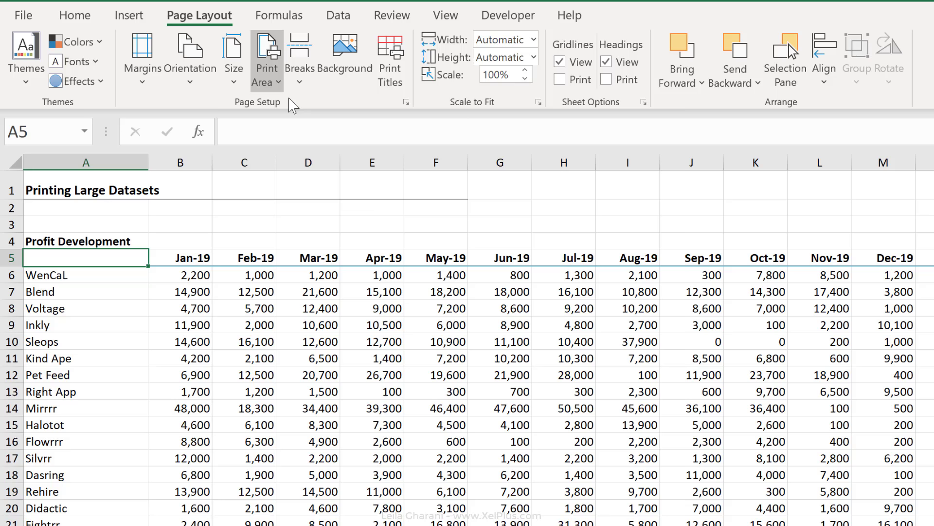
left_click(406, 102)
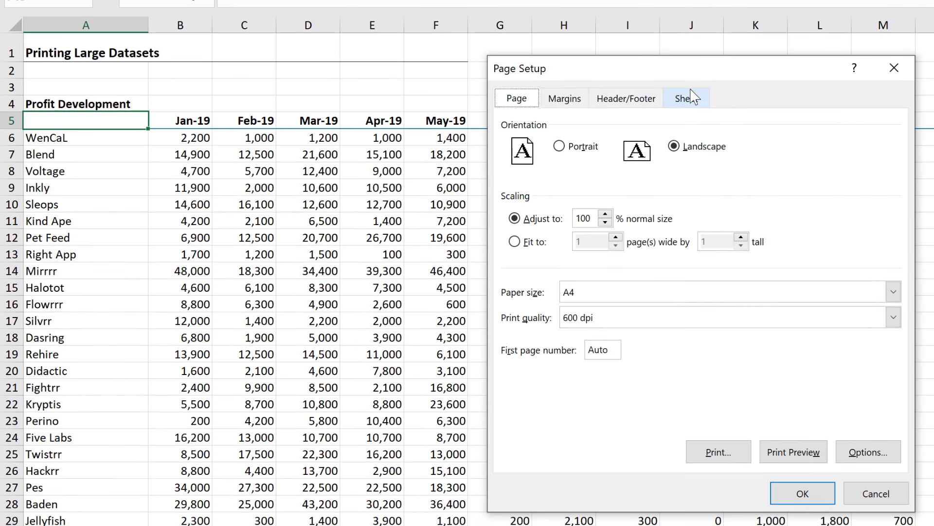
left_click(686, 235)
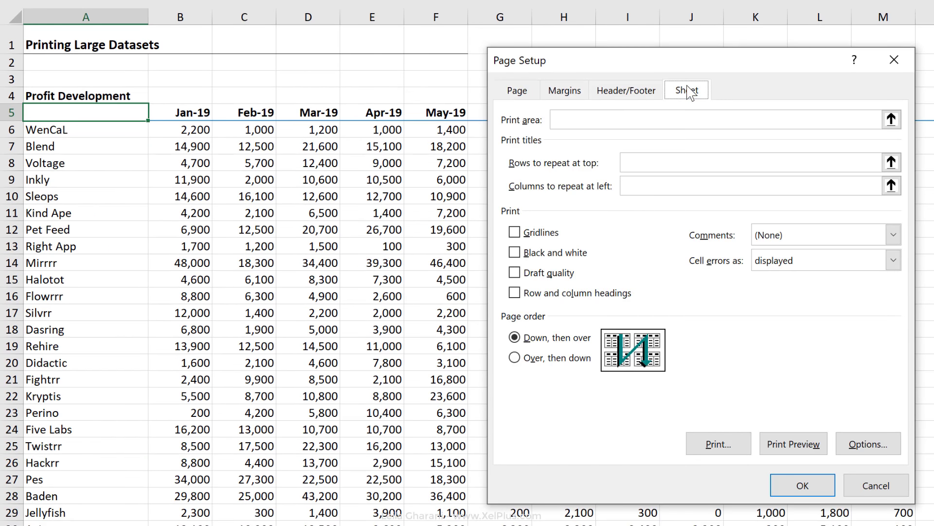
left_click(643, 164)
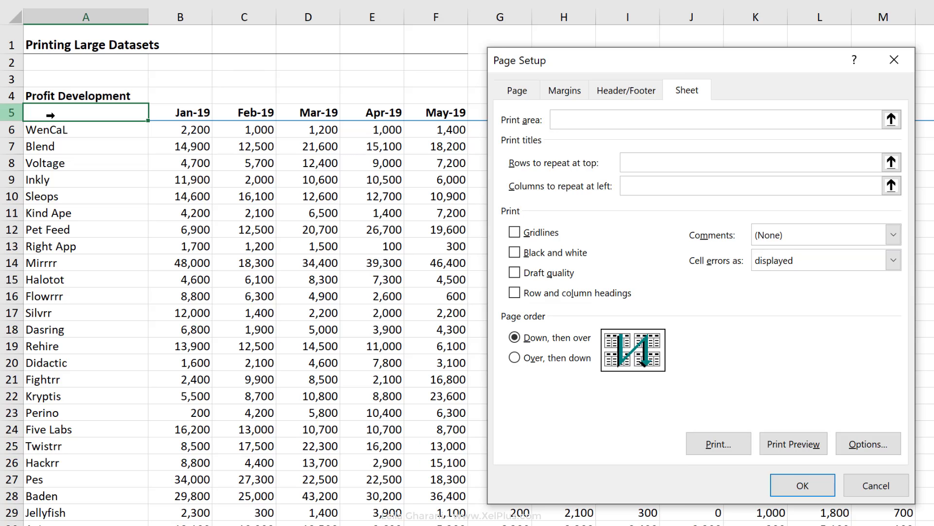
left_click(11, 114)
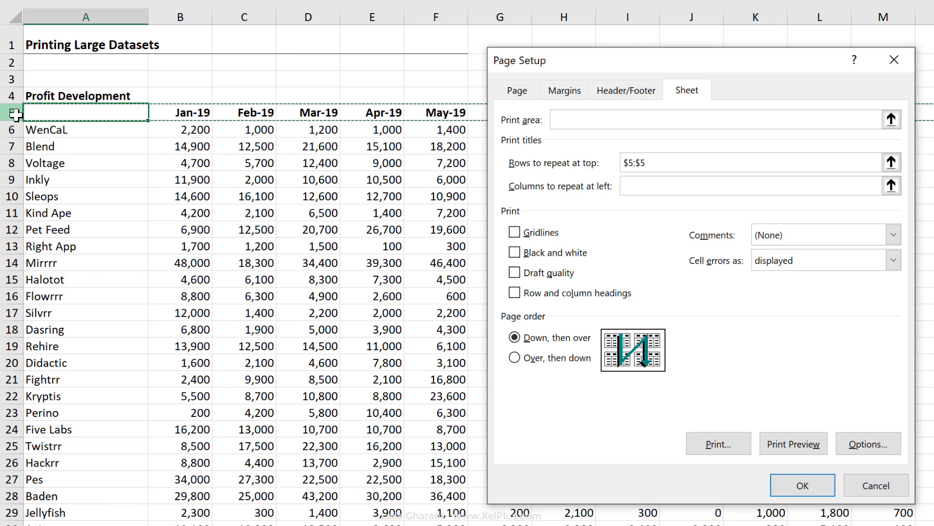
left_click(631, 186)
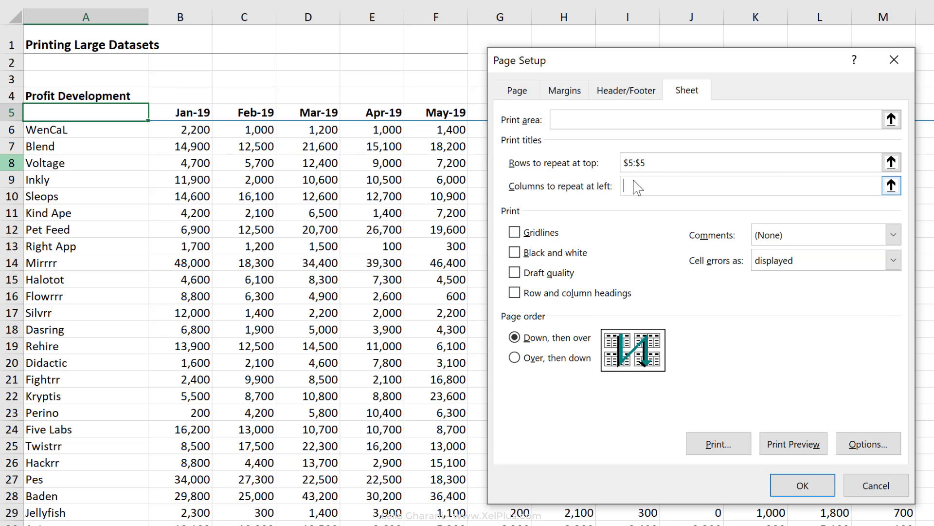
left_click(78, 15)
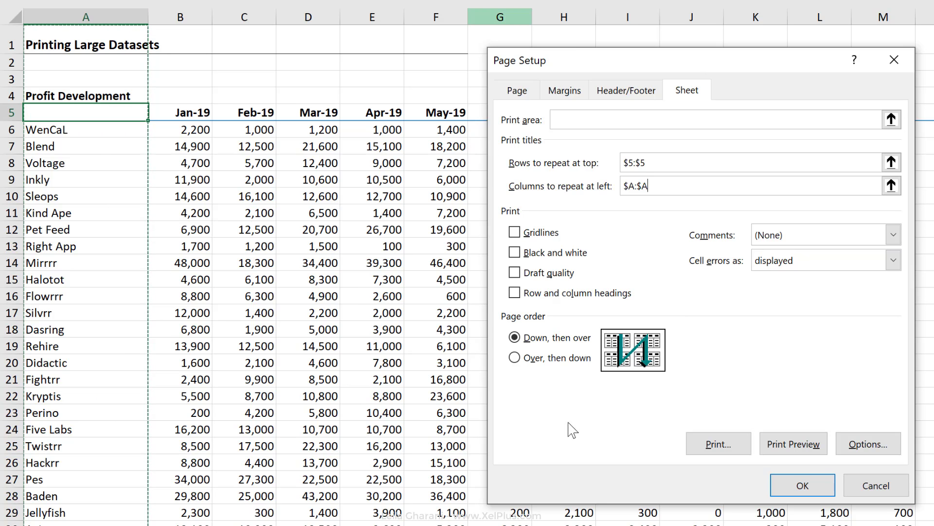
- Preview pages 1 to 4, checking each shows the month headings and company names
left_click(777, 449)
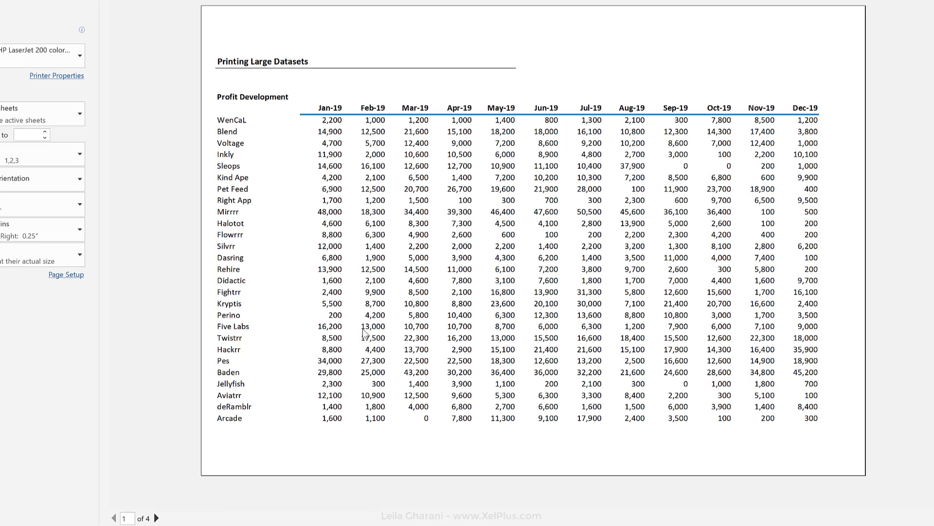
scroll(460, 206, "down", 1)
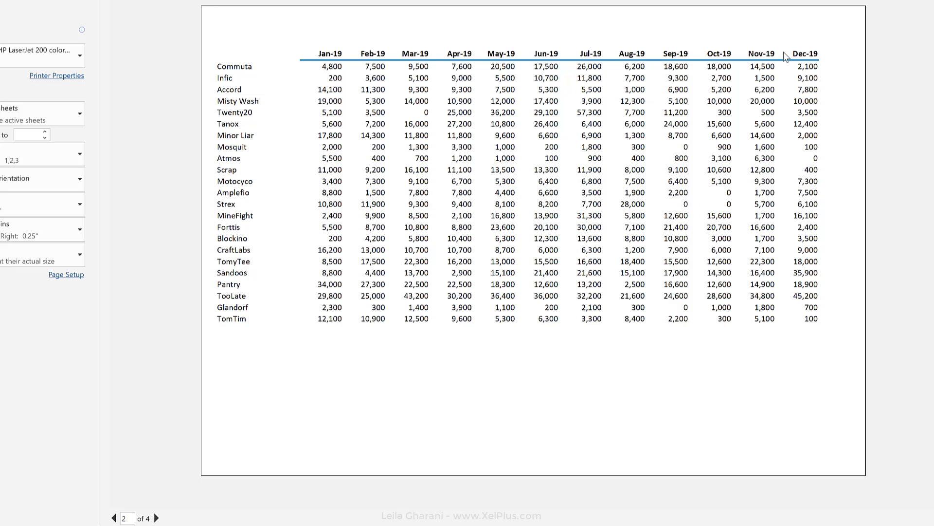
scroll(634, 108, "down", 1)
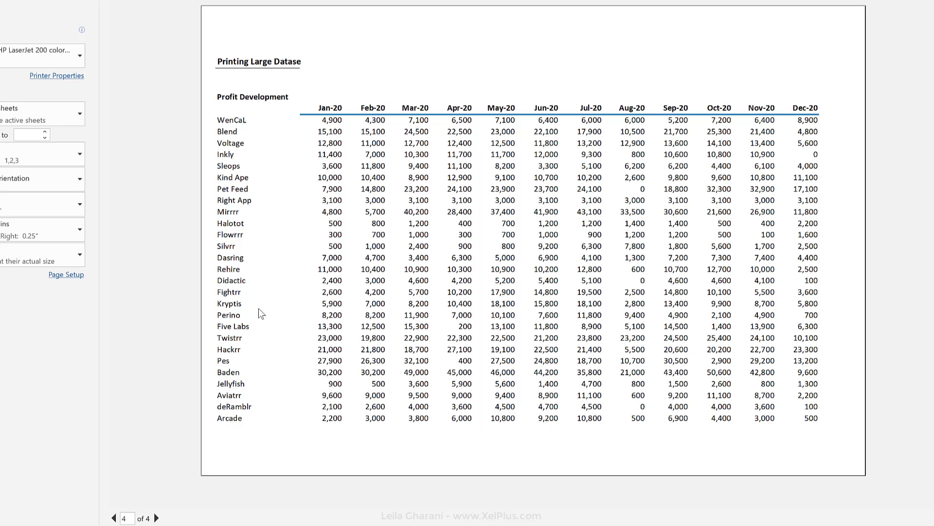
scroll(259, 313, "down", 1)
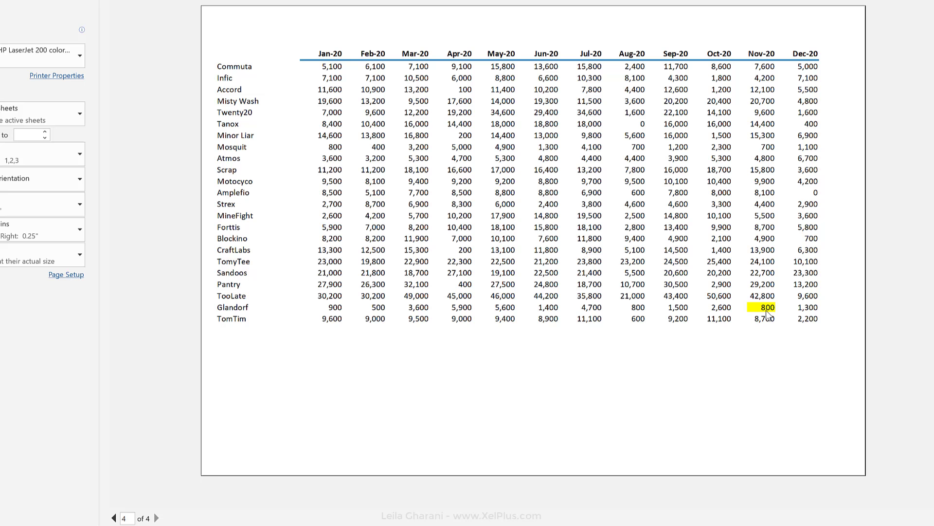
scroll(767, 314, "up", 1)
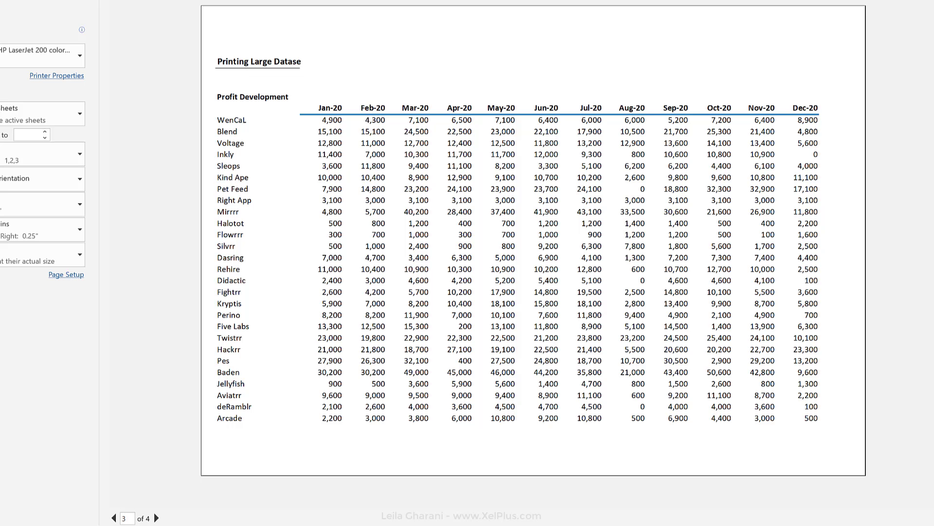
- Select the Profit Development table from A4 and set it as the print area
key("Escape")
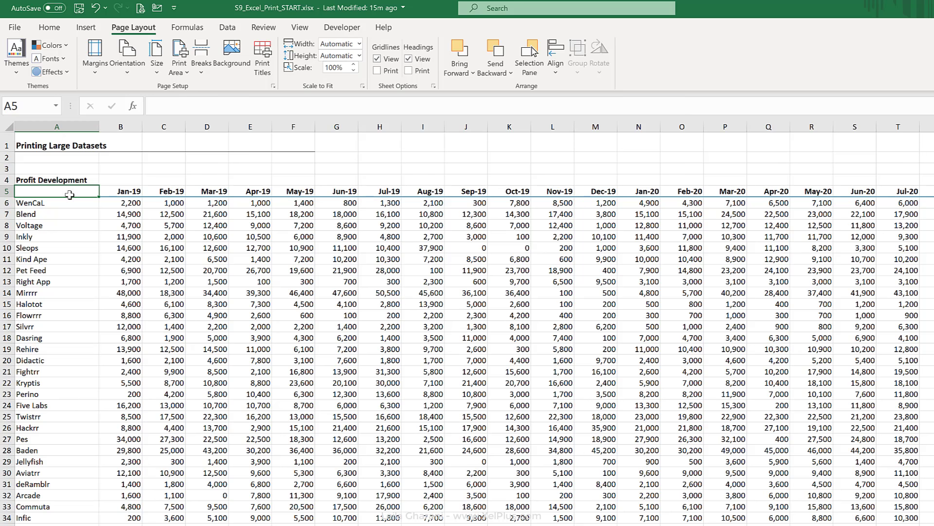
left_click_drag(68, 180, 925, 149)
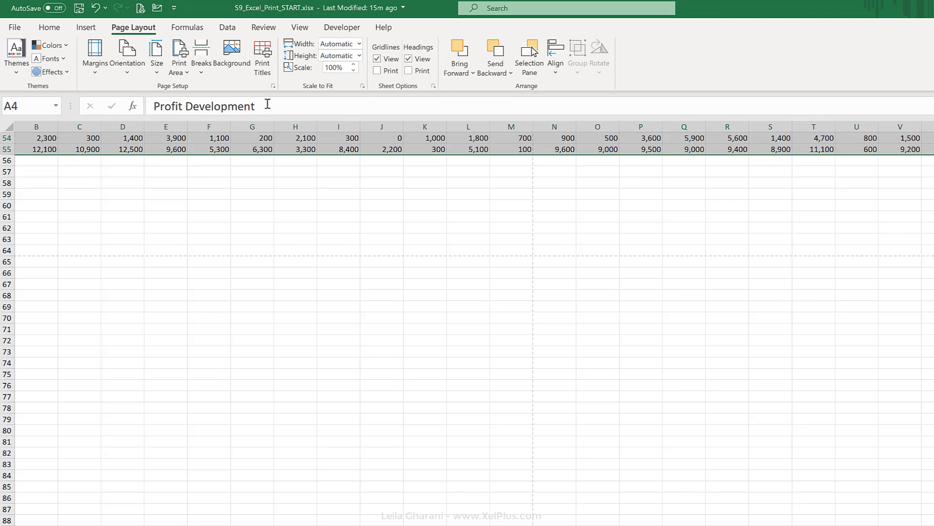
left_click(188, 73)
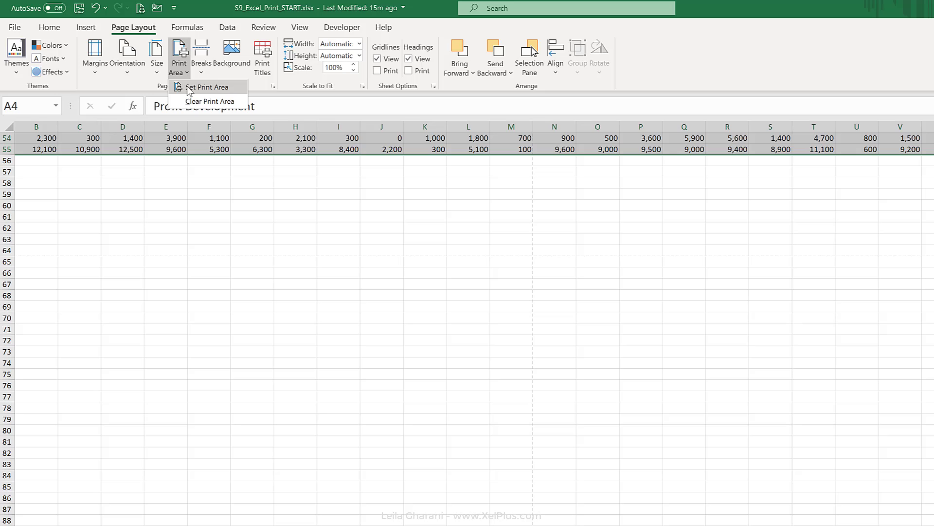
left_click(205, 88)
left_click(173, 212)
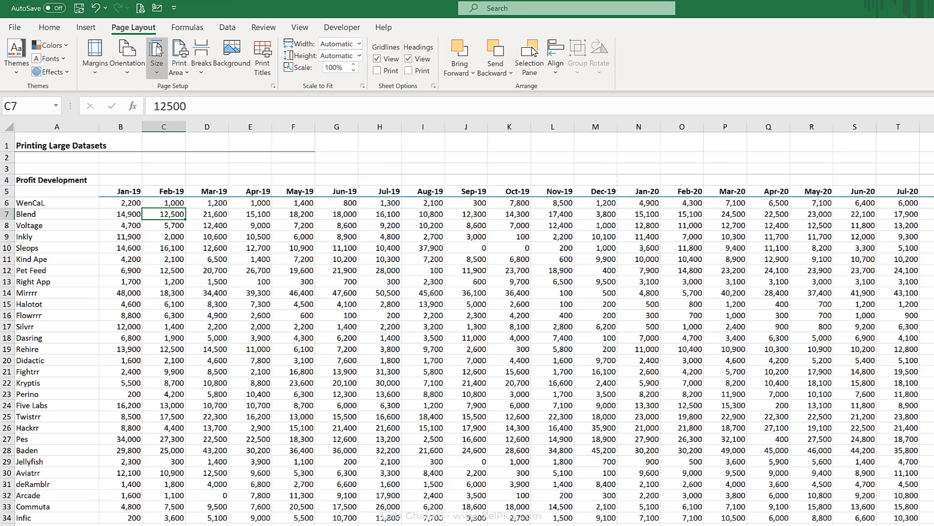
left_click(140, 8)
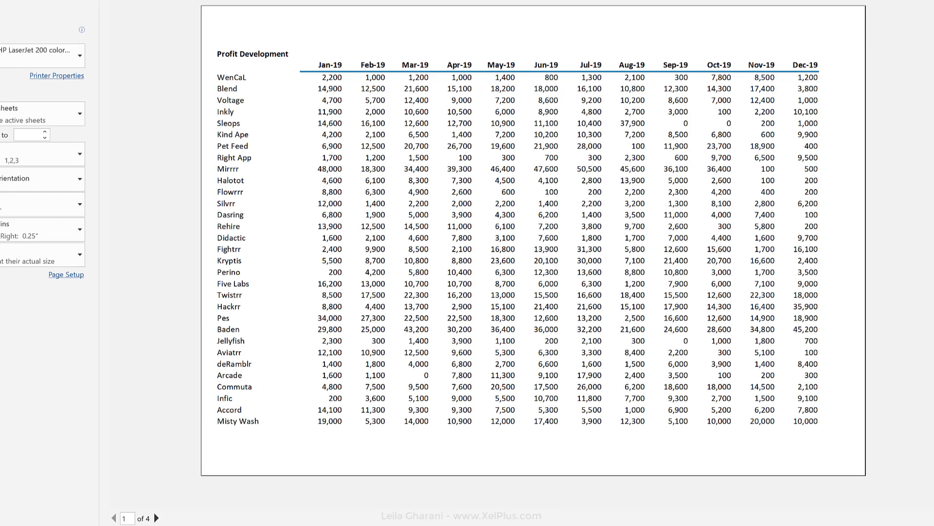
scroll(534, 240, "down", 1)
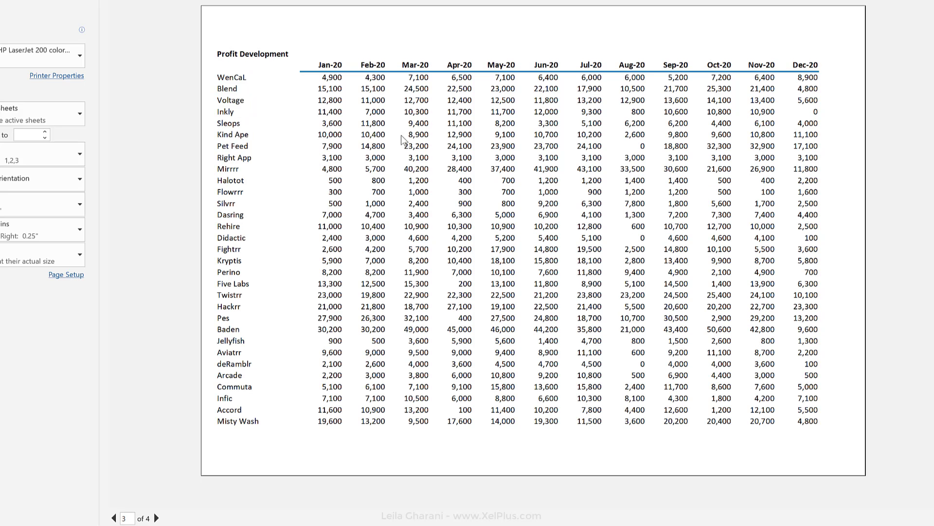
scroll(402, 140, "down", 1)
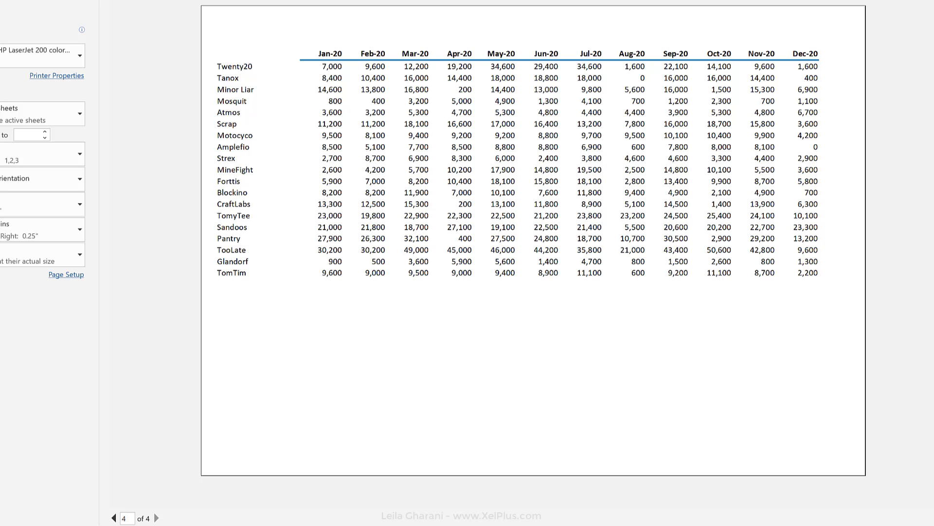
key("Escape")
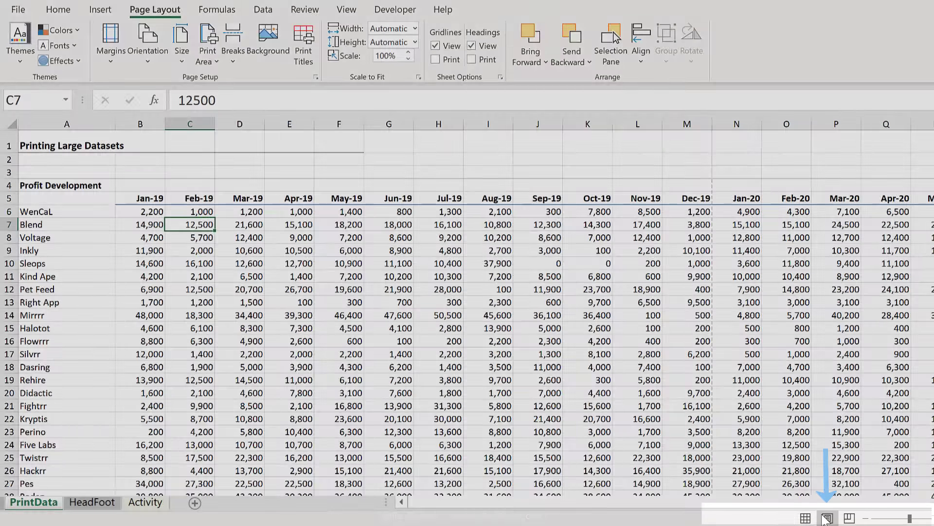
- Switch to Page Layout view and scroll to see the empty header and footer areas
left_click(827, 518)
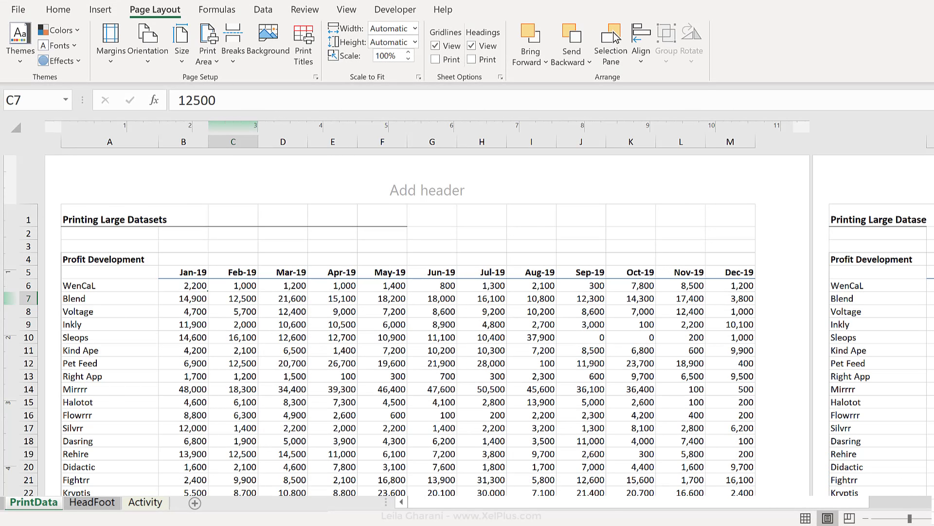
scroll(627, 362, "down", 3)
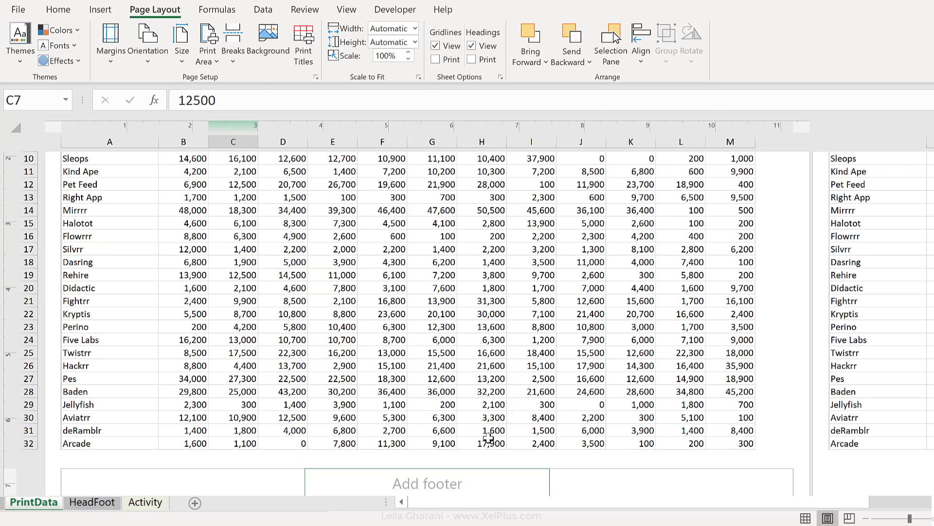
scroll(488, 437, "up", 3)
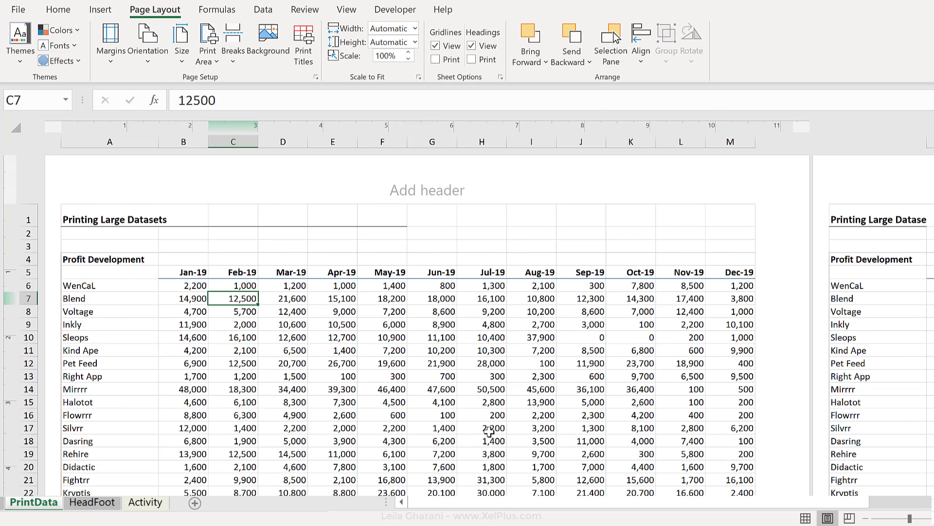
- Enter 'Confidential' in the header's centre section and a Current Time field in the right section
left_click(452, 199)
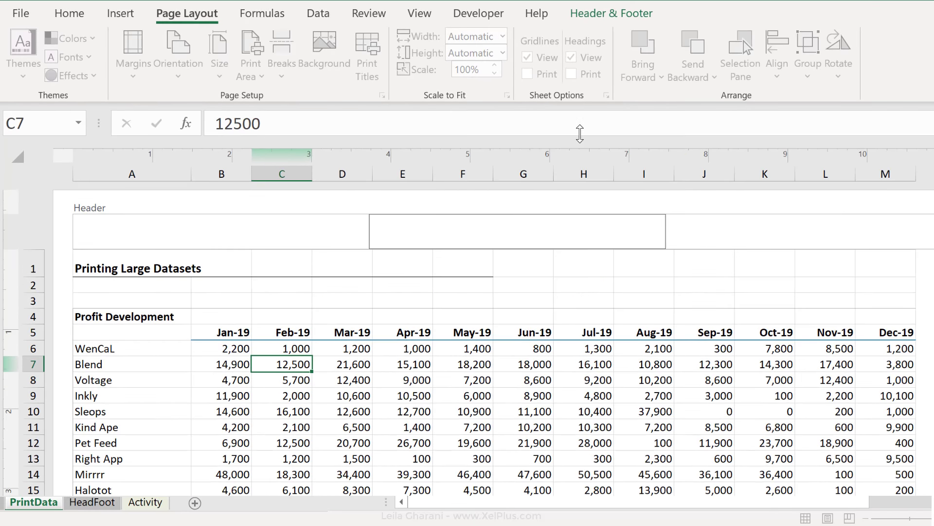
left_click(600, 20)
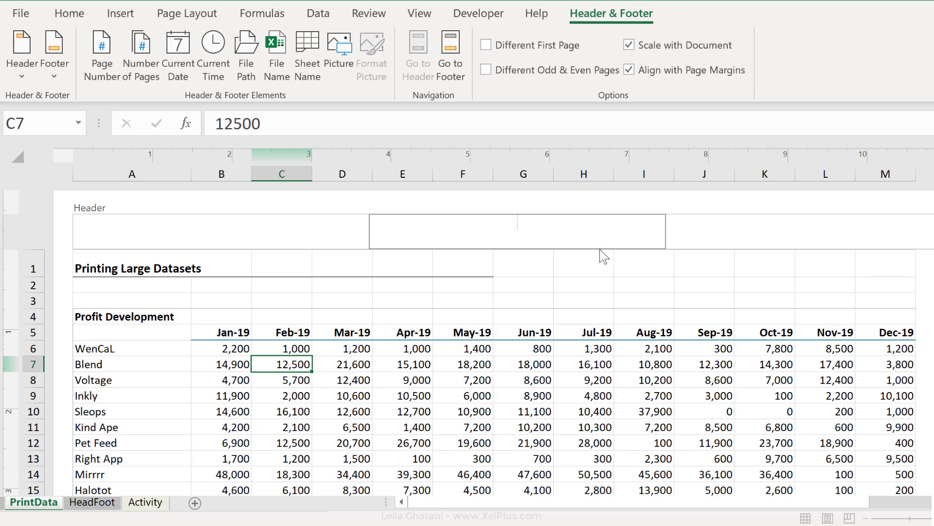
type("Confidential")
key("Tab")
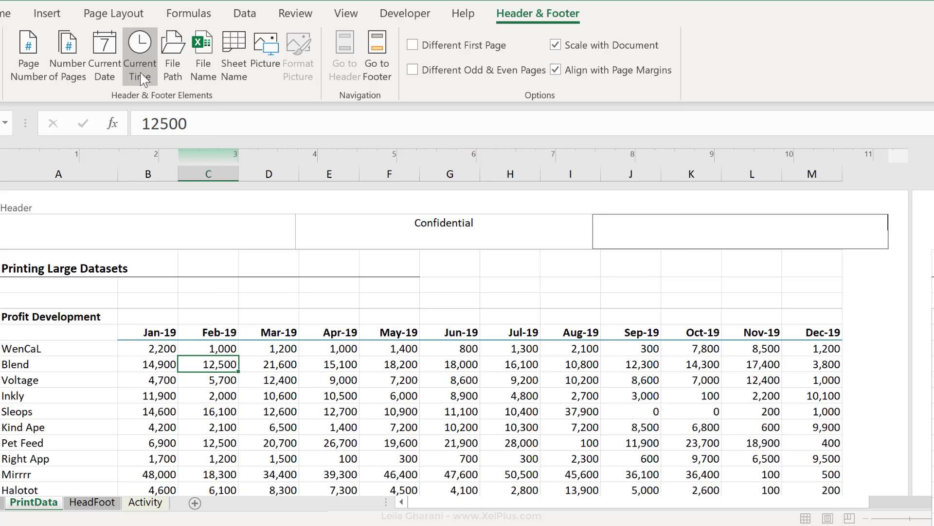
left_click(140, 72)
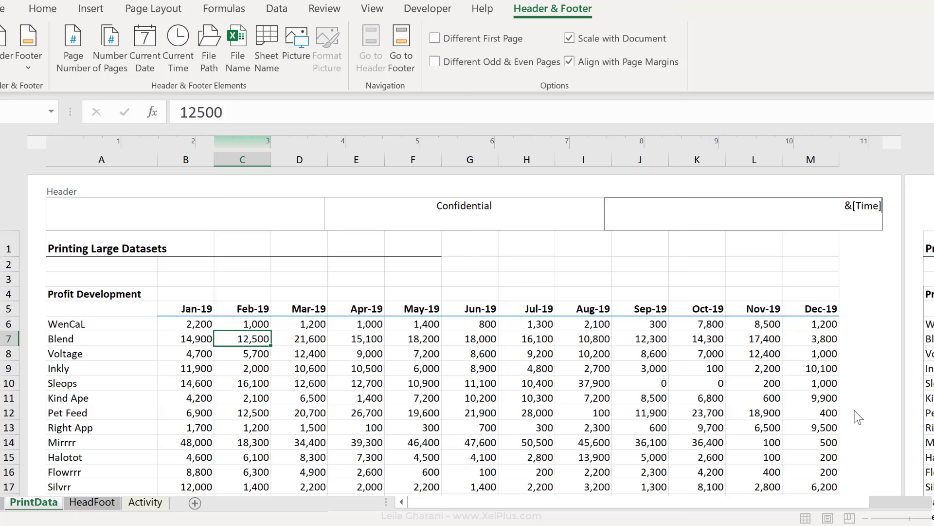
- Put '&[Page] of &[Pages]' in the right footer section so page one reads 1 of 4
left_click(861, 458)
scroll(837, 359, "down", 4)
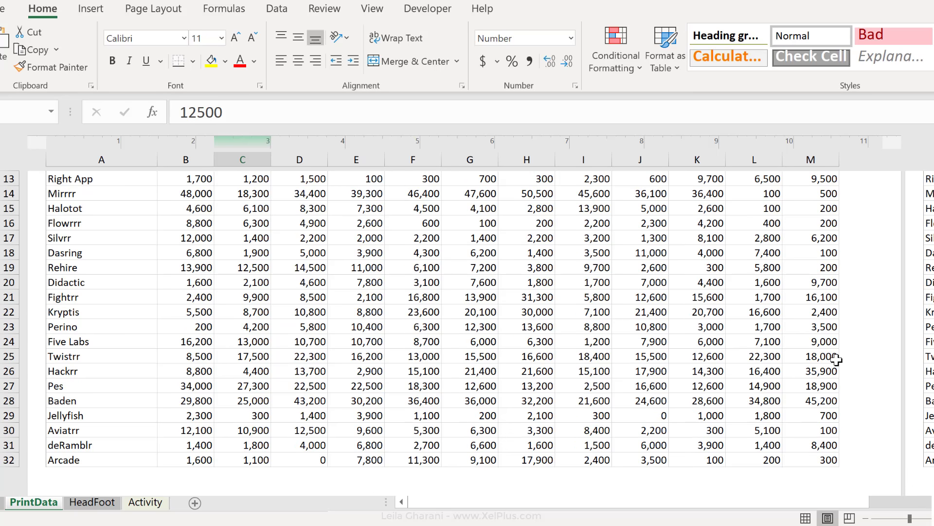
scroll(837, 359, "down", 1)
left_click(783, 450)
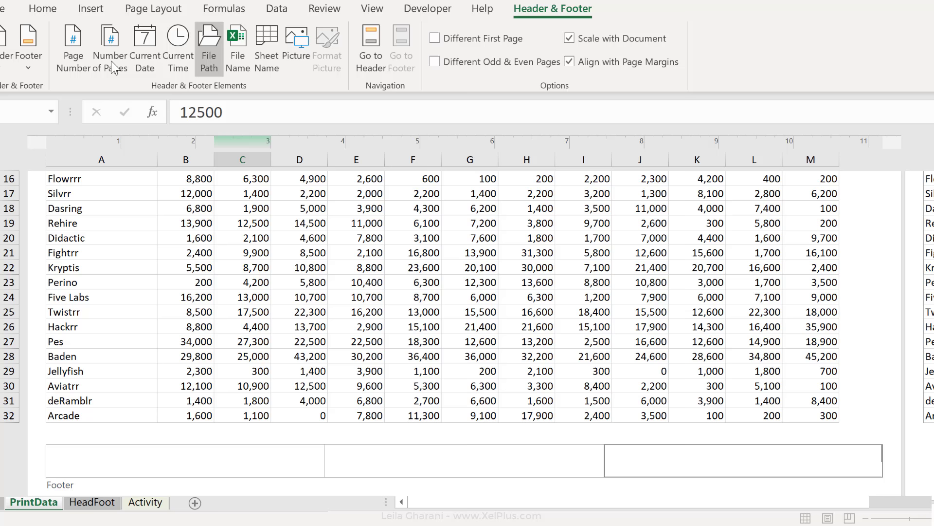
left_click(64, 70)
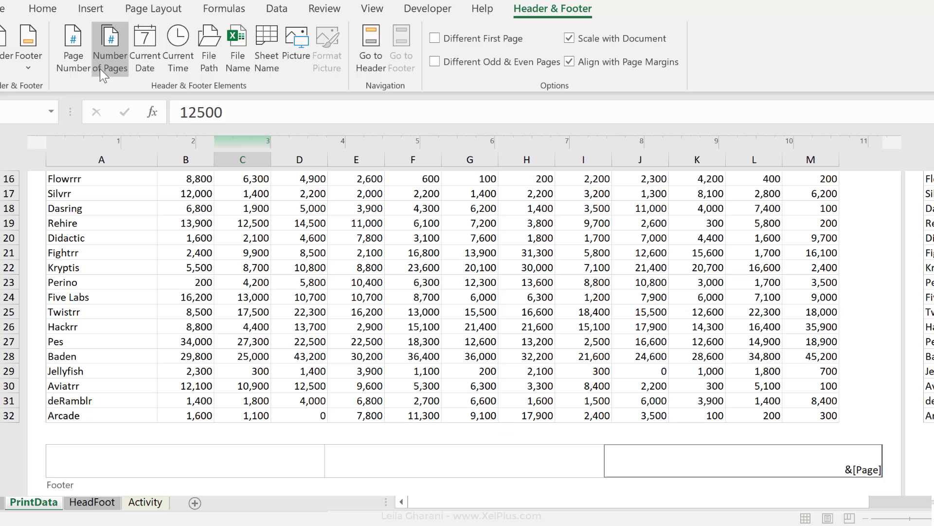
type("of")
left_click(111, 63)
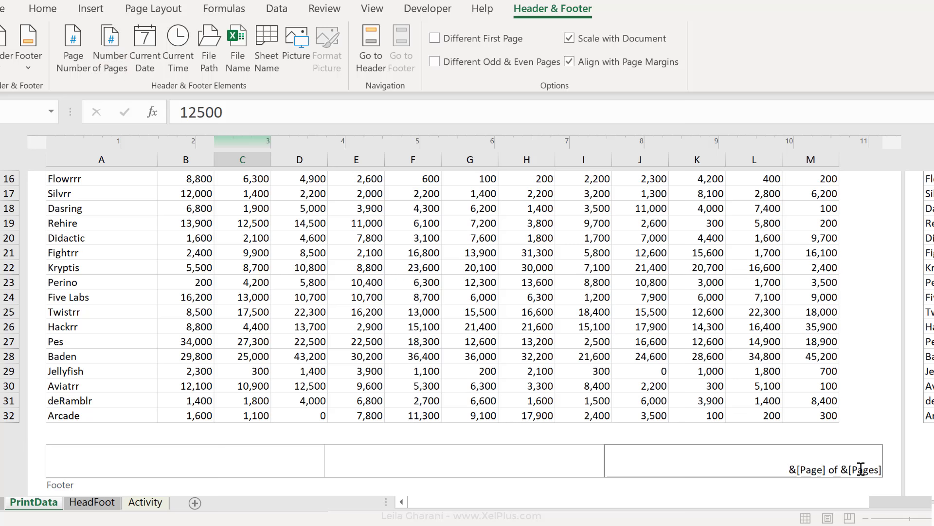
left_click(871, 431)
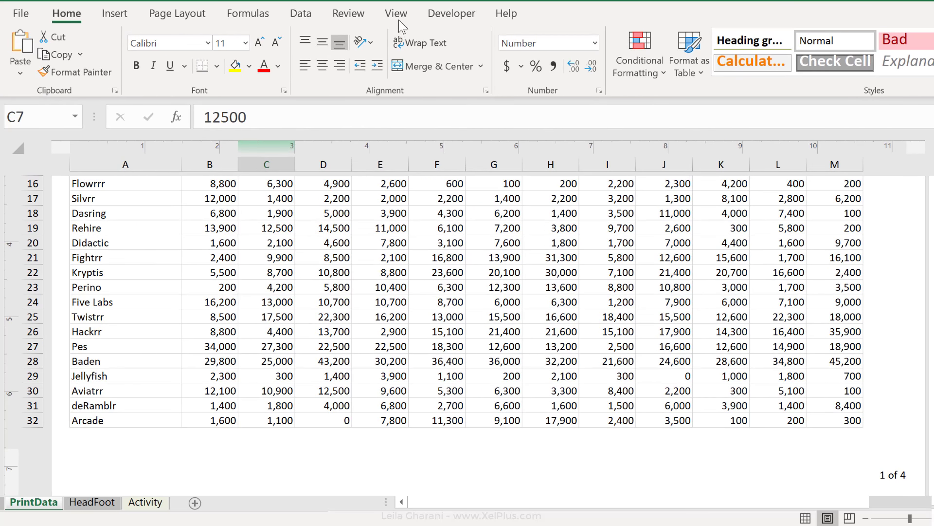
- Switch the sheet from Page Layout view back to Normal view
left_click(399, 20)
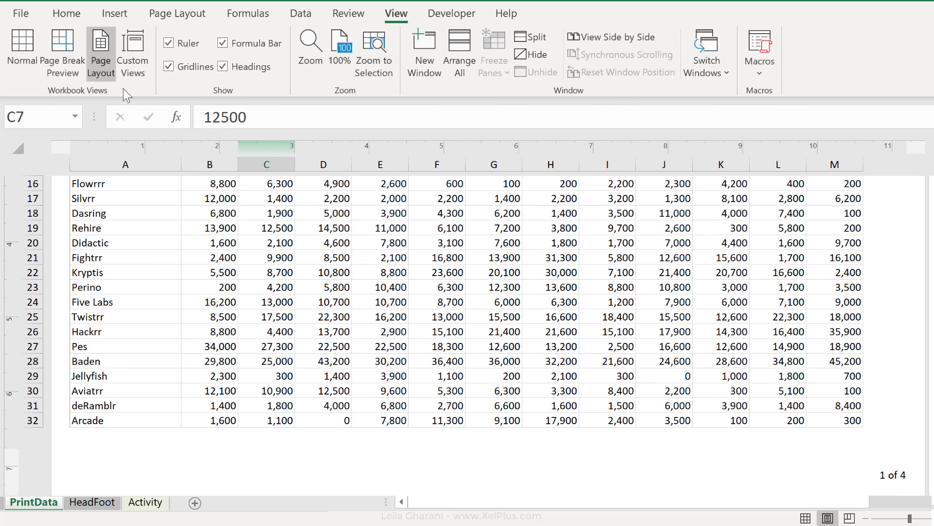
left_click(21, 63)
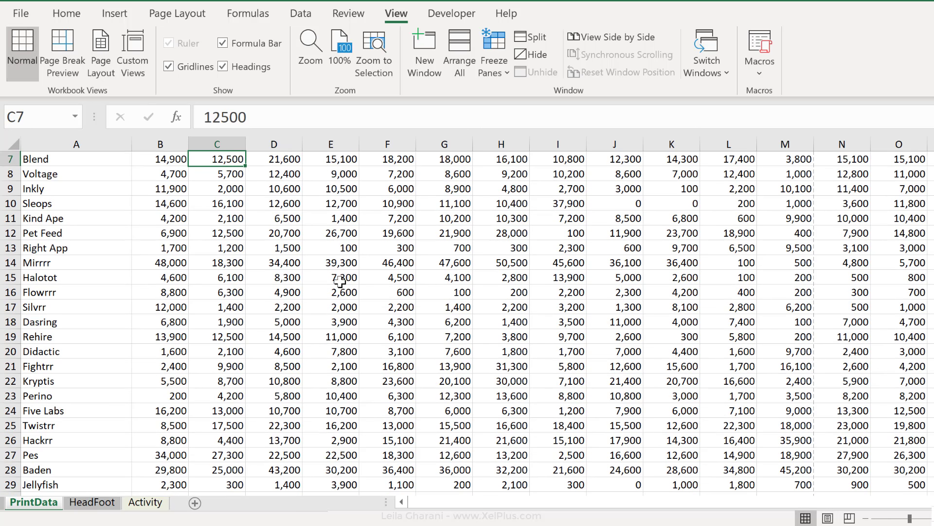
scroll(328, 283, "up", 2)
left_click(21, 13)
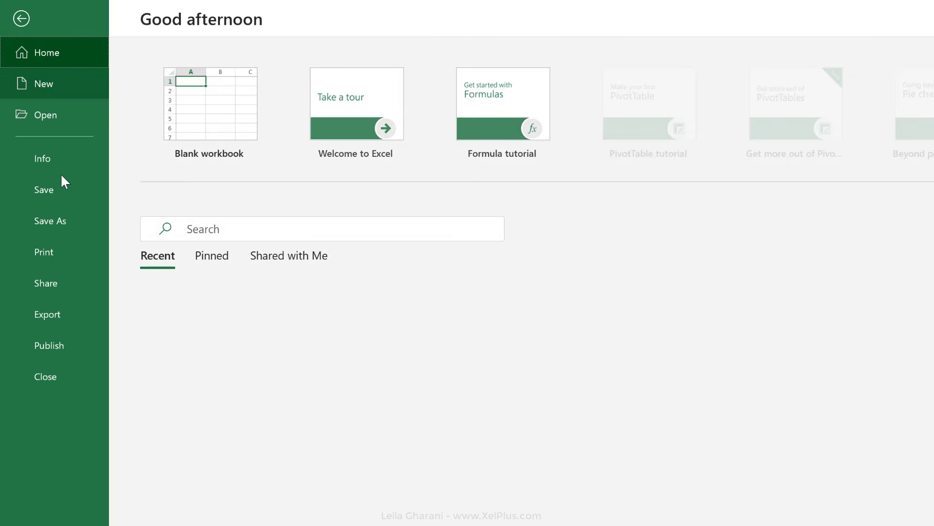
- Scroll the print preview to page 4 of 4, checking each page's Confidential header, time and footer
left_click(44, 252)
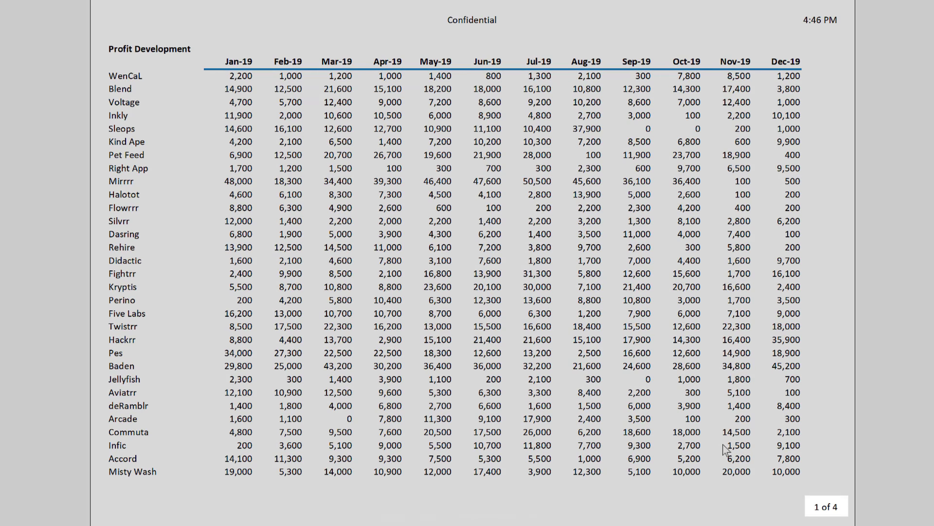
scroll(727, 449, "down", 1)
scroll(726, 450, "down", 2)
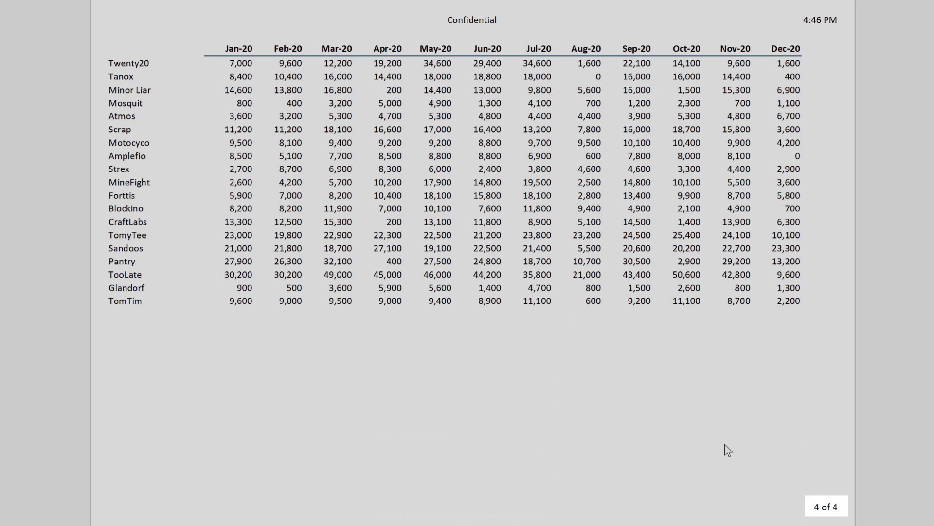